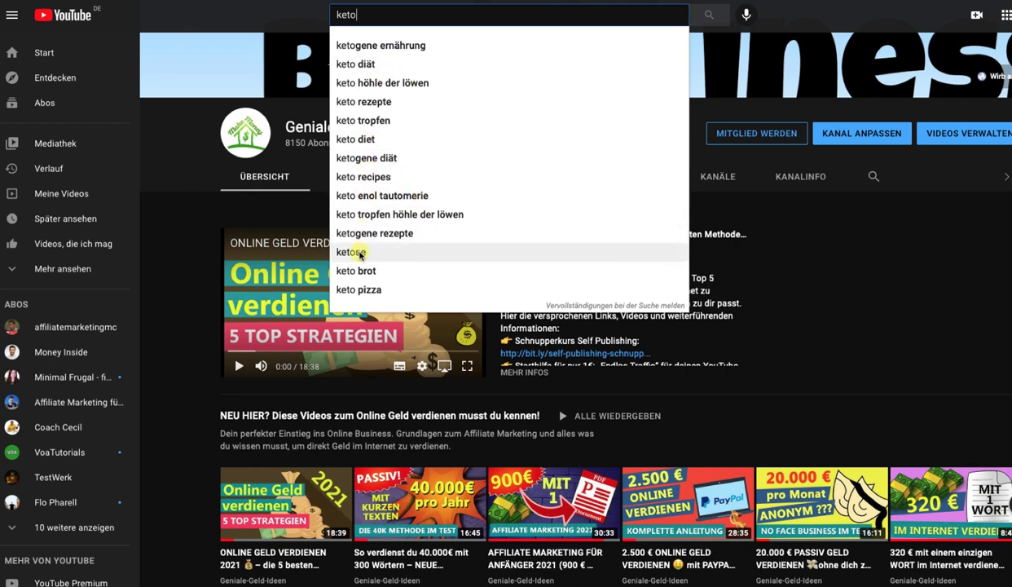
- Open the upload default settings in YouTube Studio and go to the default title field
{"action": "left_click", "coordinate": [161, 304]}
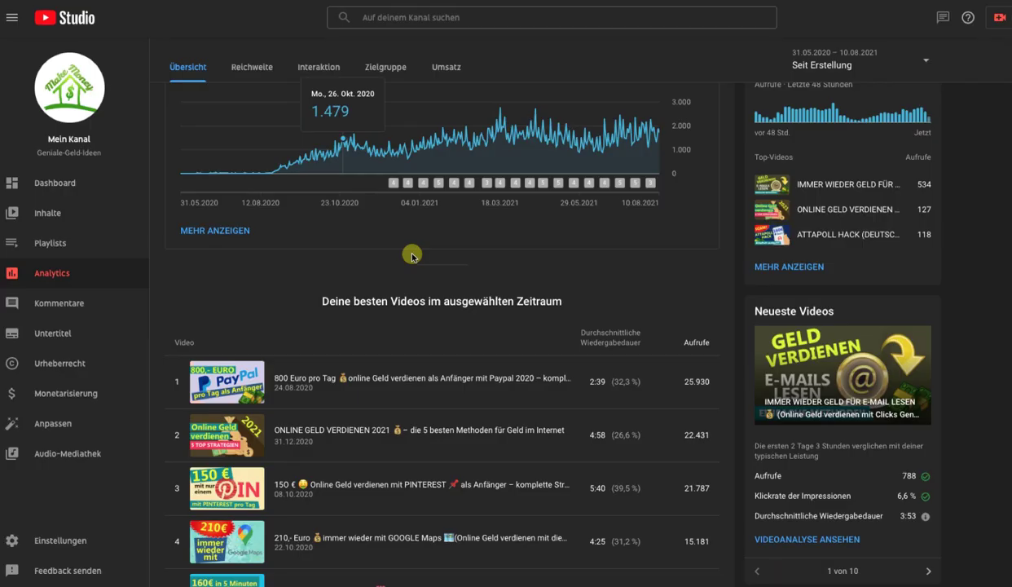
{"action": "left_click", "coordinate": [65, 541]}
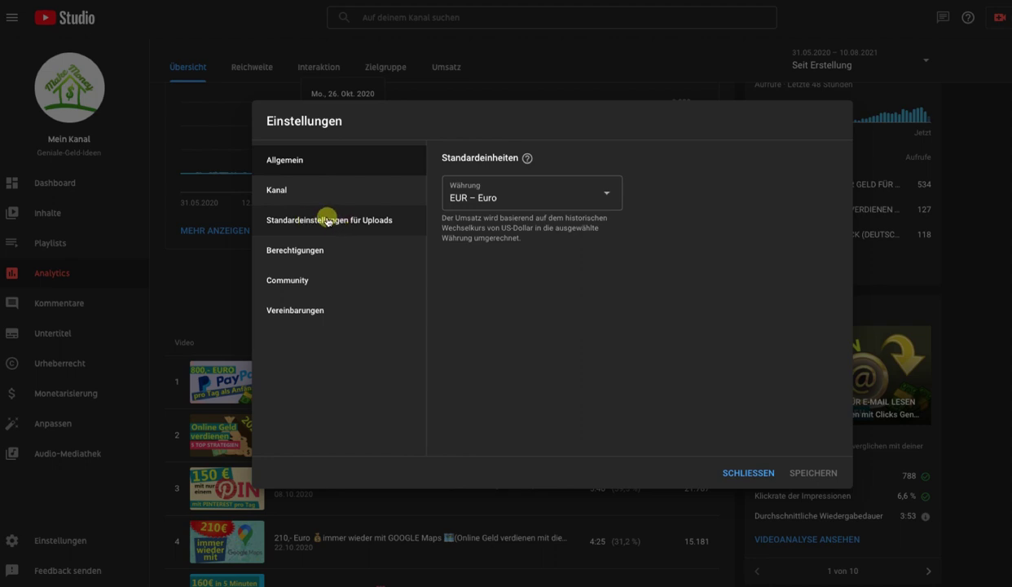
{"action": "left_click", "coordinate": [327, 220]}
{"action": "left_click", "coordinate": [471, 225]}
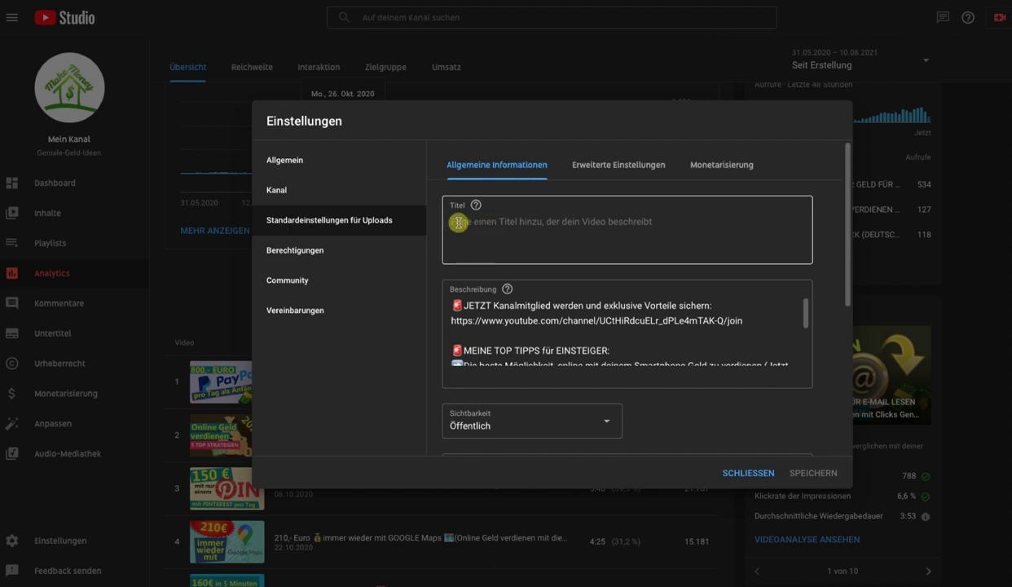
- Read through the default video description, from the membership and tip links to the liability and affiliate notes
{"action": "left_click", "coordinate": [500, 290]}
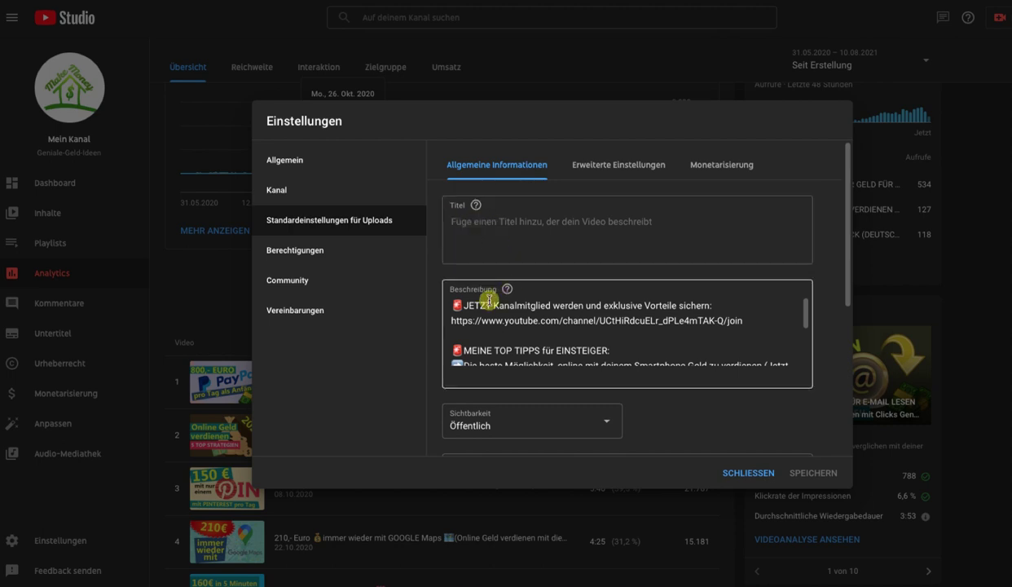
{"action": "scroll", "coordinate": [487, 304], "scroll_direction": "down", "scroll_amount": 2}
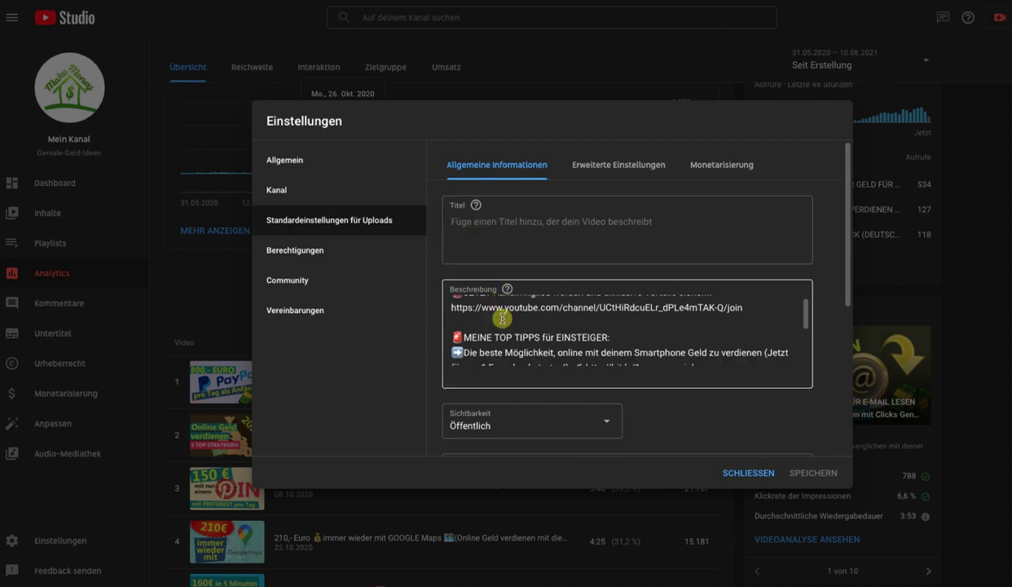
{"action": "scroll", "coordinate": [502, 319], "scroll_direction": "up", "scroll_amount": 1}
{"action": "scroll", "coordinate": [502, 319], "scroll_direction": "up", "scroll_amount": 1}
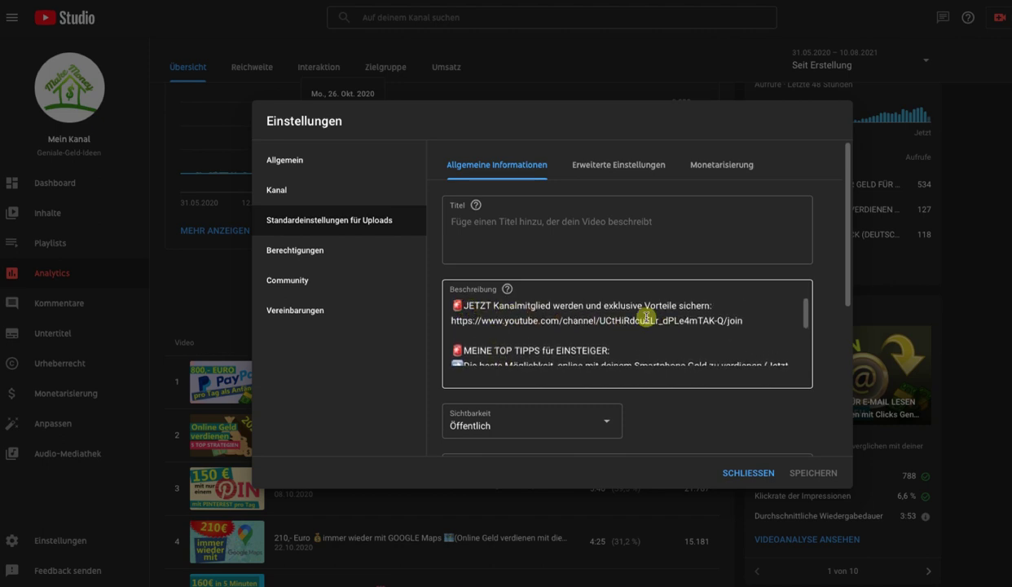
{"action": "scroll", "coordinate": [578, 315], "scroll_direction": "down", "scroll_amount": 3}
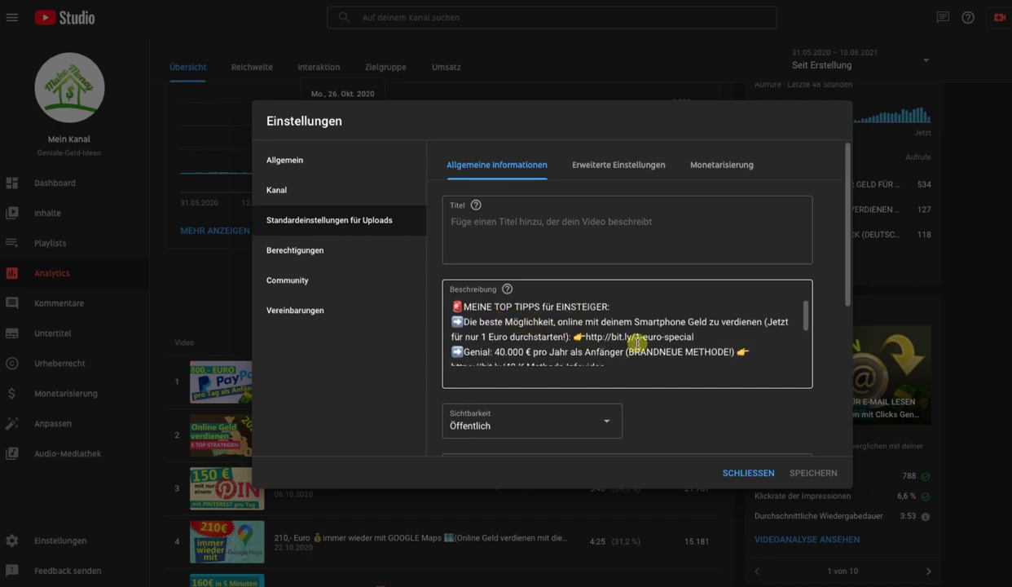
{"action": "scroll", "coordinate": [628, 341], "scroll_direction": "down", "scroll_amount": 2}
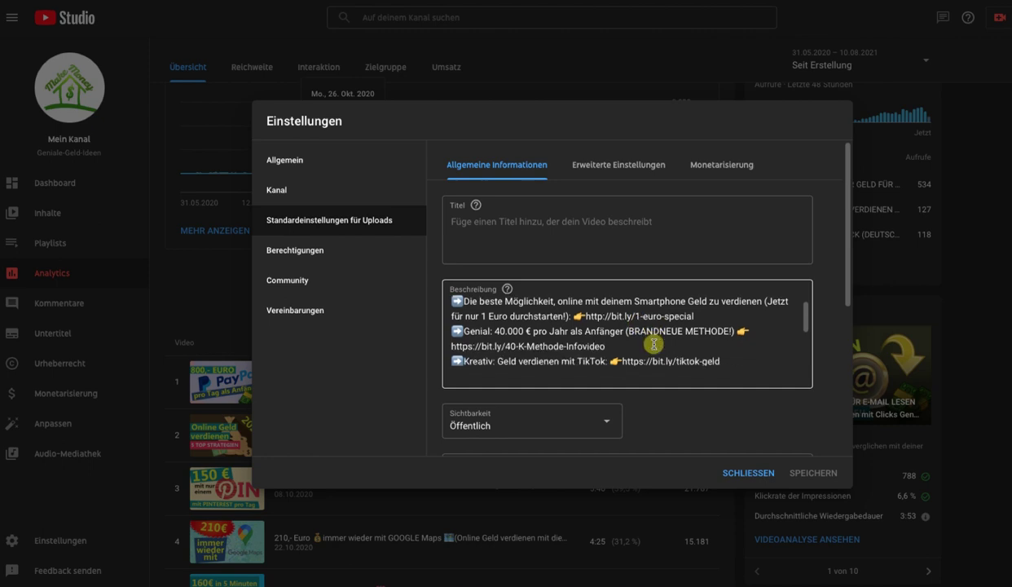
{"action": "scroll", "coordinate": [589, 339], "scroll_direction": "down", "scroll_amount": 6}
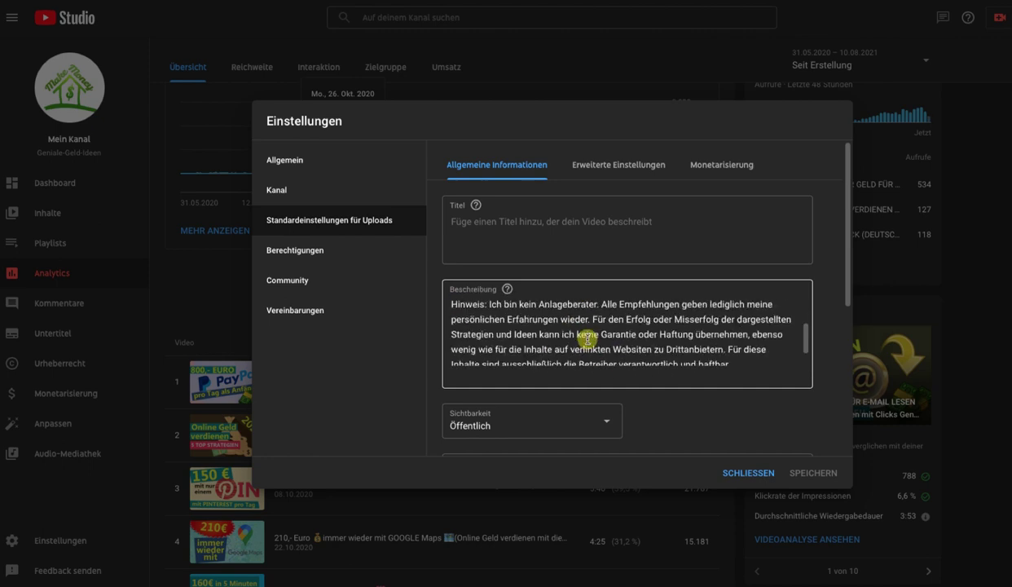
{"action": "scroll", "coordinate": [588, 339], "scroll_direction": "down", "scroll_amount": 2}
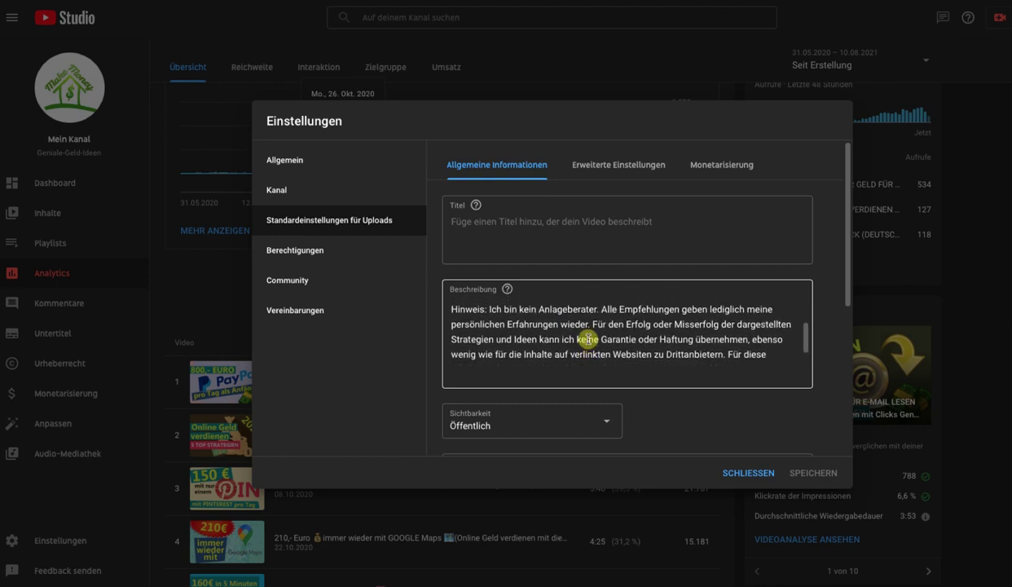
{"action": "scroll", "coordinate": [588, 338], "scroll_direction": "down", "scroll_amount": 3}
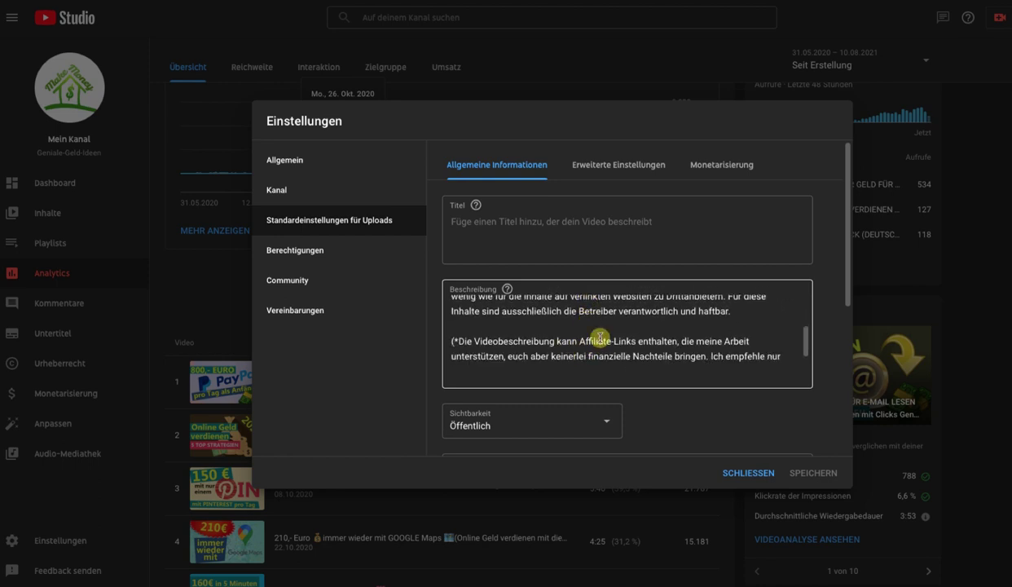
{"action": "scroll", "coordinate": [570, 346], "scroll_direction": "up", "scroll_amount": 1}
- Review the default upload tags and close the channel settings without saving
{"action": "scroll", "coordinate": [630, 383], "scroll_direction": "down", "scroll_amount": 2}
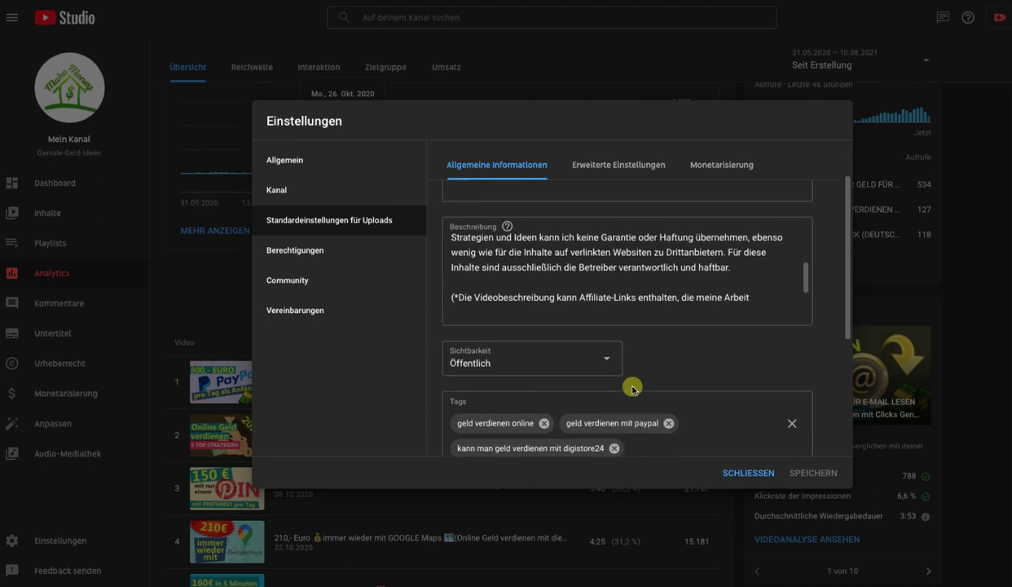
{"action": "scroll", "coordinate": [632, 390], "scroll_direction": "down", "scroll_amount": 3}
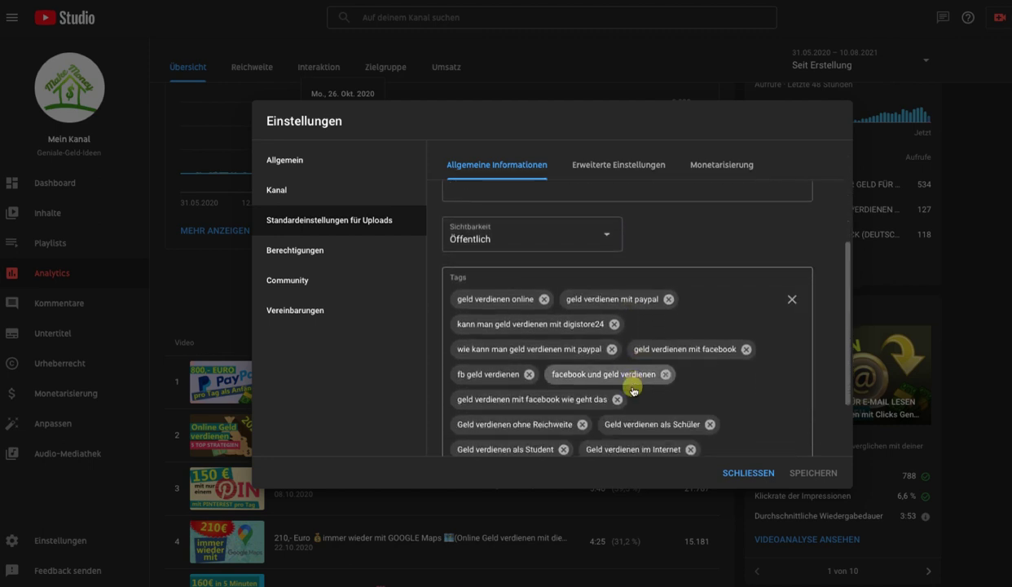
{"action": "scroll", "coordinate": [632, 390], "scroll_direction": "down", "scroll_amount": 1}
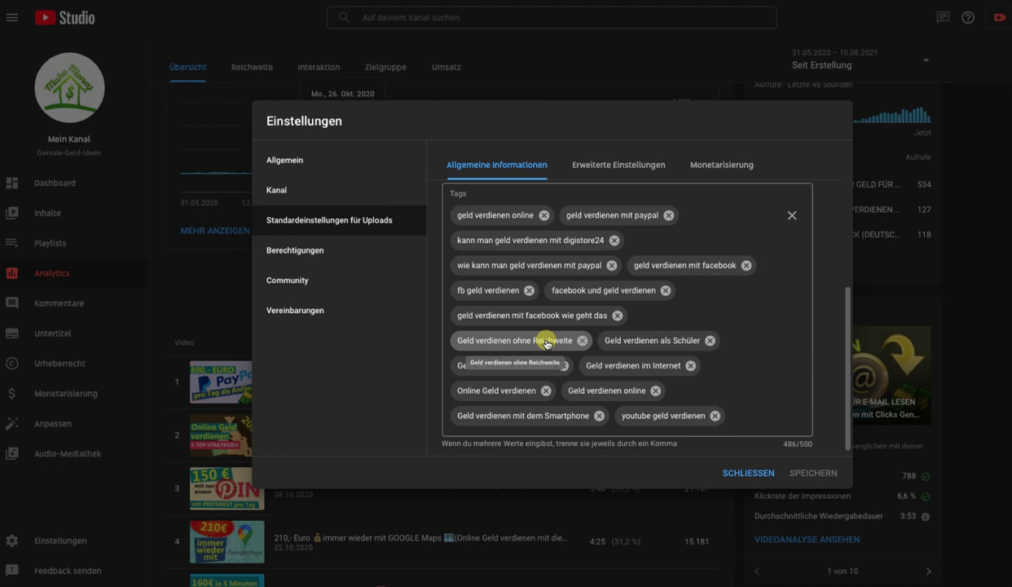
{"action": "scroll", "coordinate": [610, 383], "scroll_direction": "down", "scroll_amount": 1}
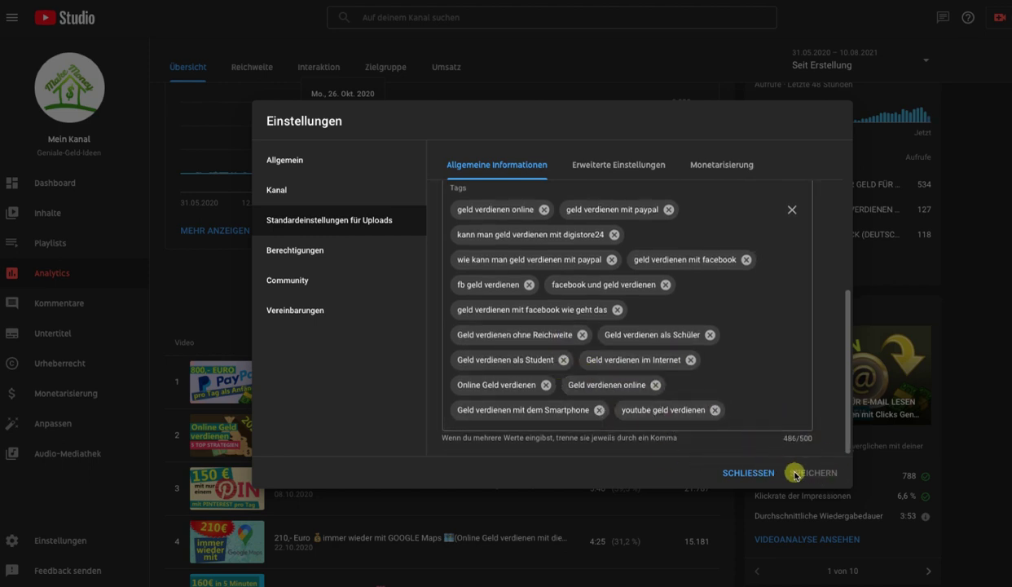
{"action": "left_click", "coordinate": [741, 476]}
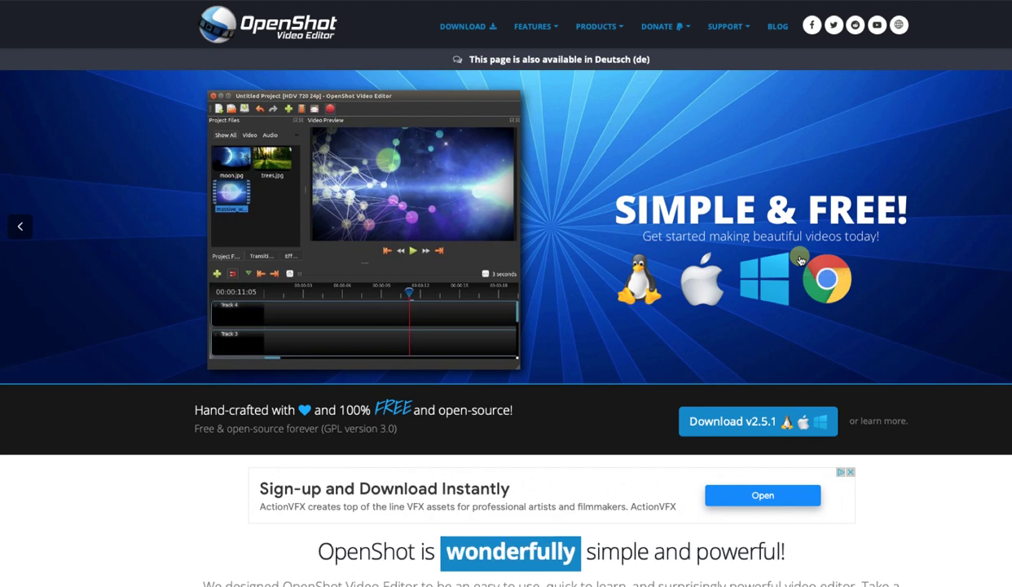
- Look over the download section of the OpenShot Video Editor home page
{"action": "scroll", "coordinate": [753, 402], "scroll_direction": "down", "scroll_amount": 1}
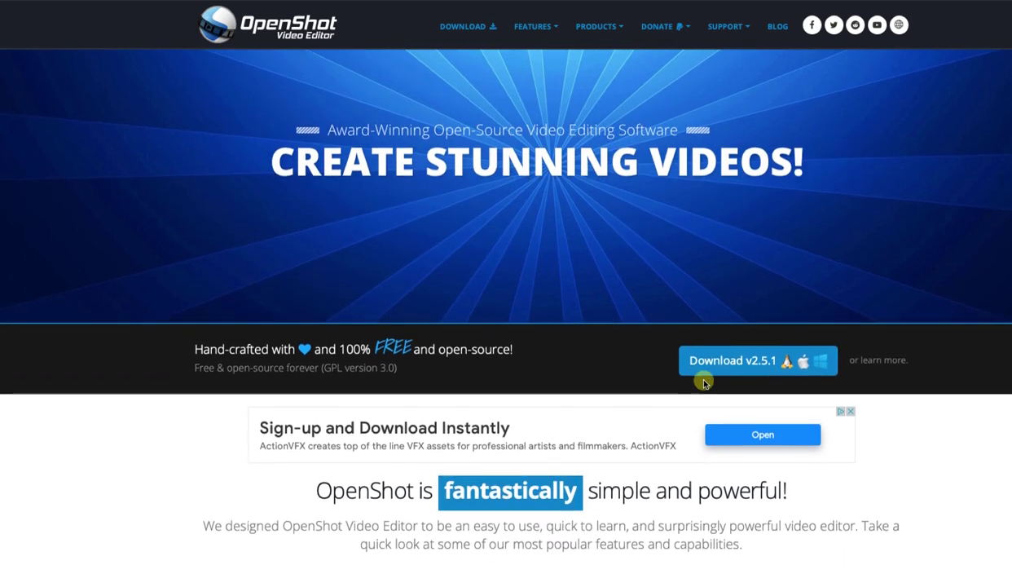
{"action": "scroll", "coordinate": [763, 379], "scroll_direction": "up", "scroll_amount": 1}
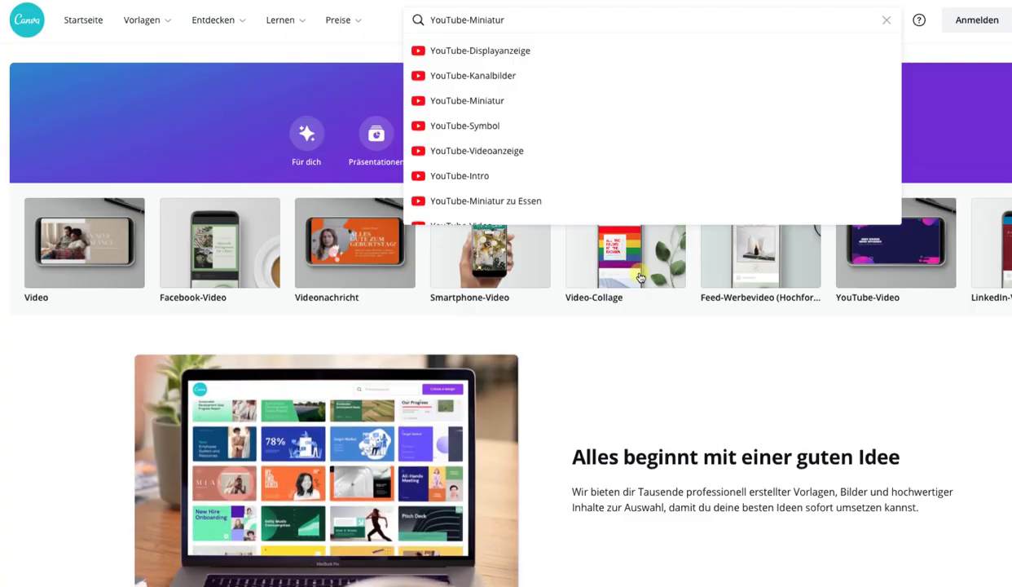
- Create a blank YouTube-Intro design in Canva and browse the matching intro templates
{"action": "left_click", "coordinate": [461, 181]}
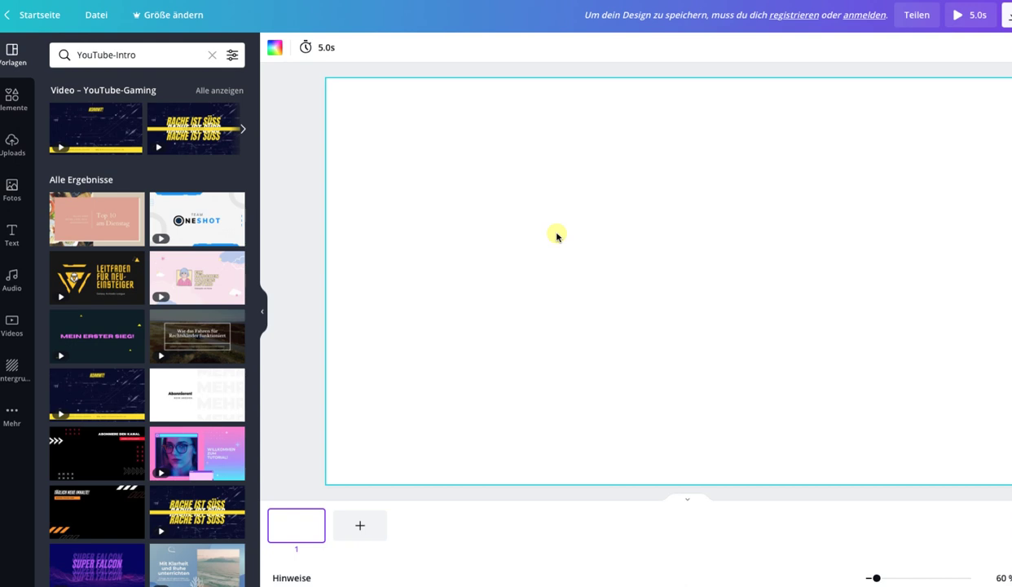
{"action": "mouse_move", "coordinate": [111, 293]}
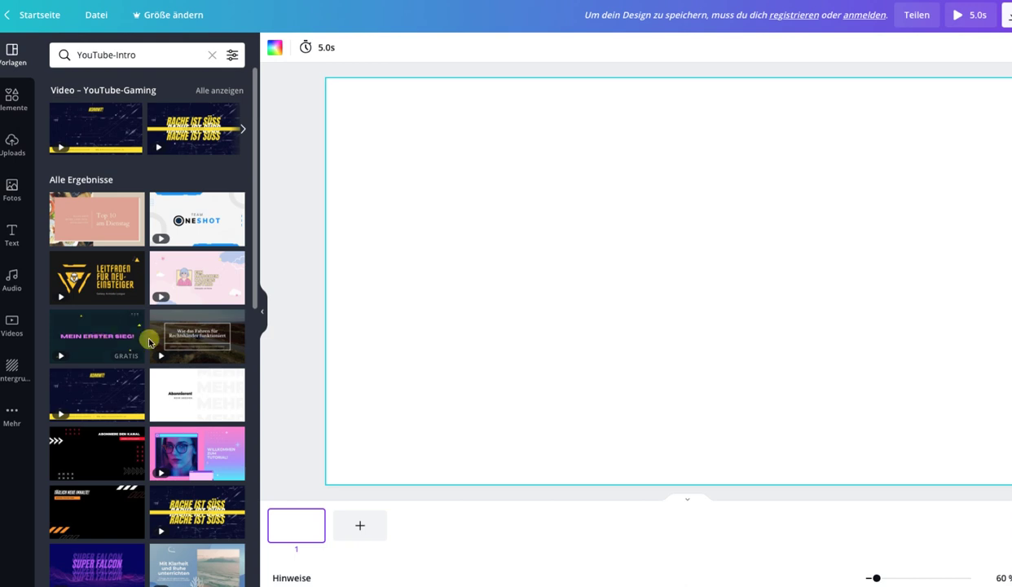
{"action": "scroll", "coordinate": [204, 346], "scroll_direction": "down", "scroll_amount": 1}
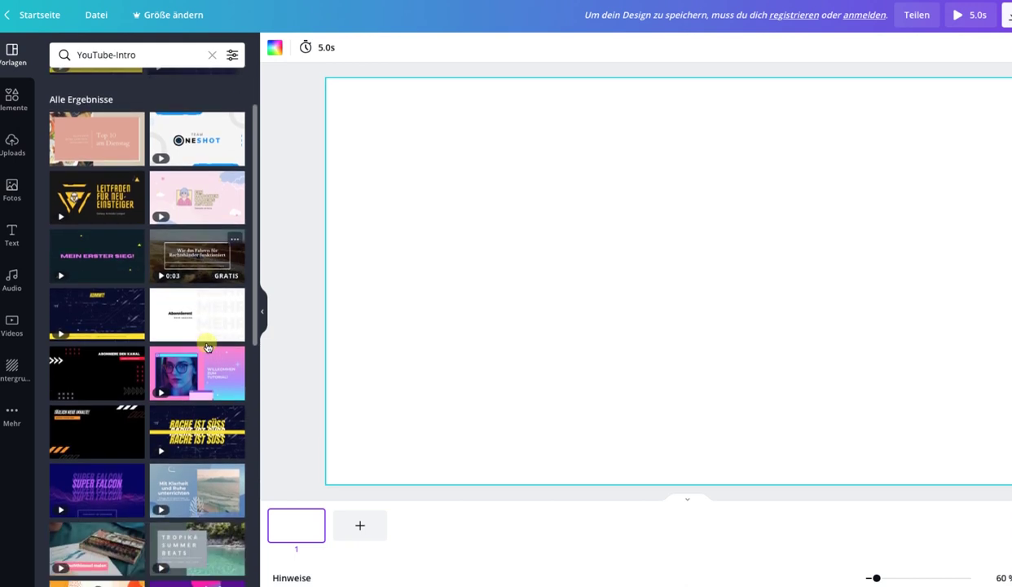
{"action": "scroll", "coordinate": [207, 347], "scroll_direction": "down", "scroll_amount": 3}
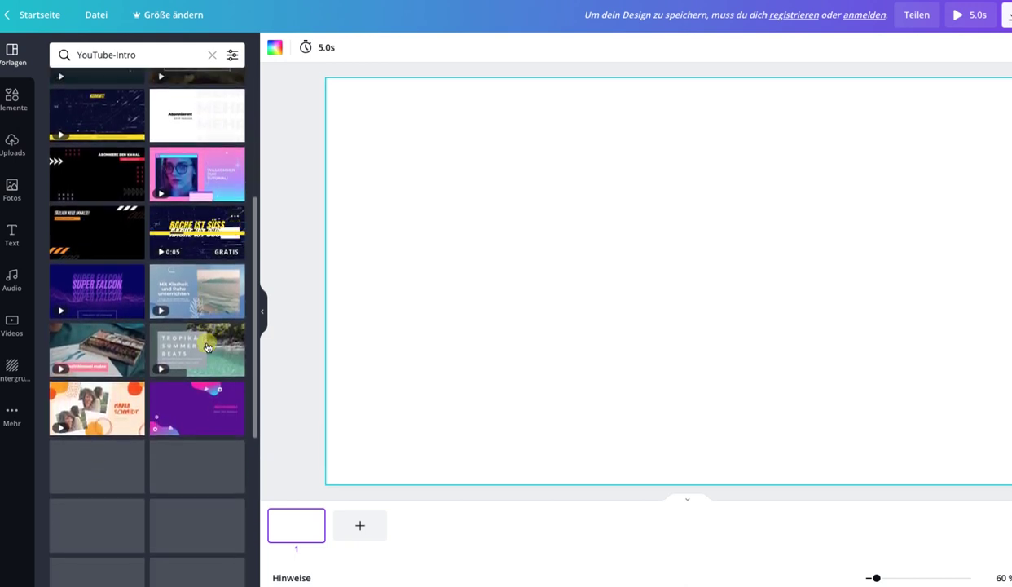
{"action": "scroll", "coordinate": [200, 346], "scroll_direction": "down", "scroll_amount": 1}
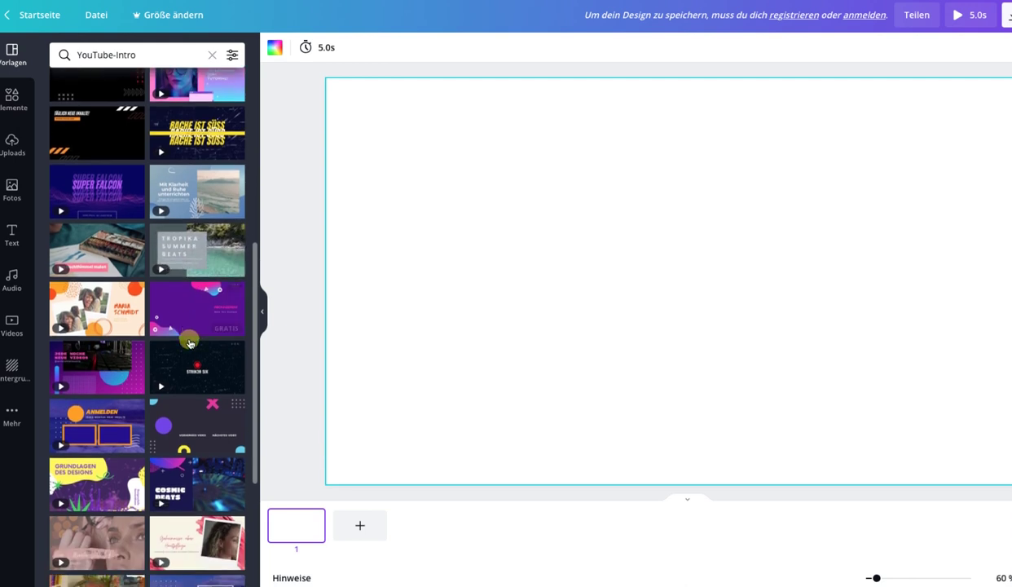
- Apply the first page of the "Rot und Schwarz Dark Gamer Sport YouTube-Intro" template to the blank page
{"action": "mouse_move", "coordinate": [197, 359]}
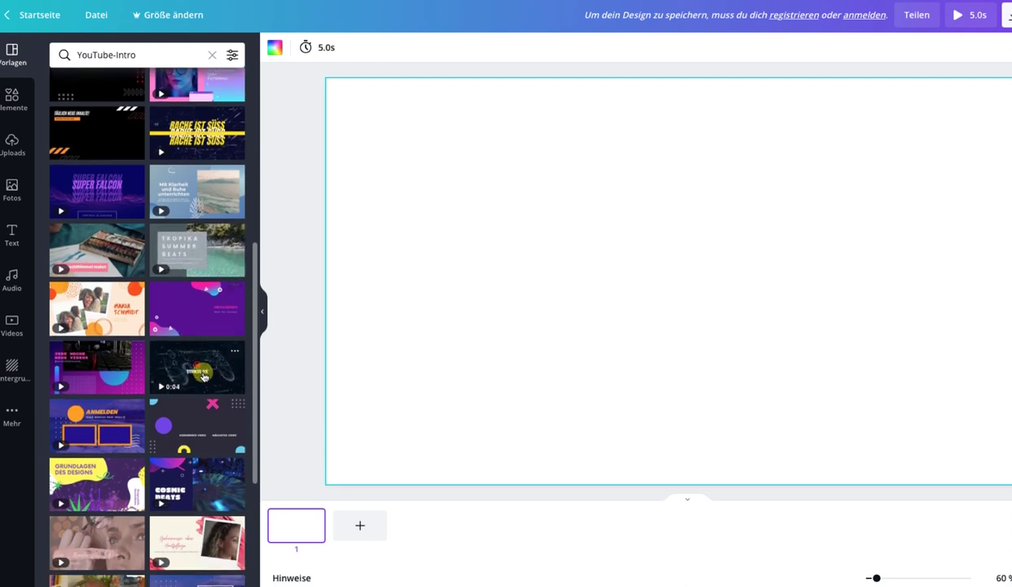
{"action": "left_click", "coordinate": [196, 371]}
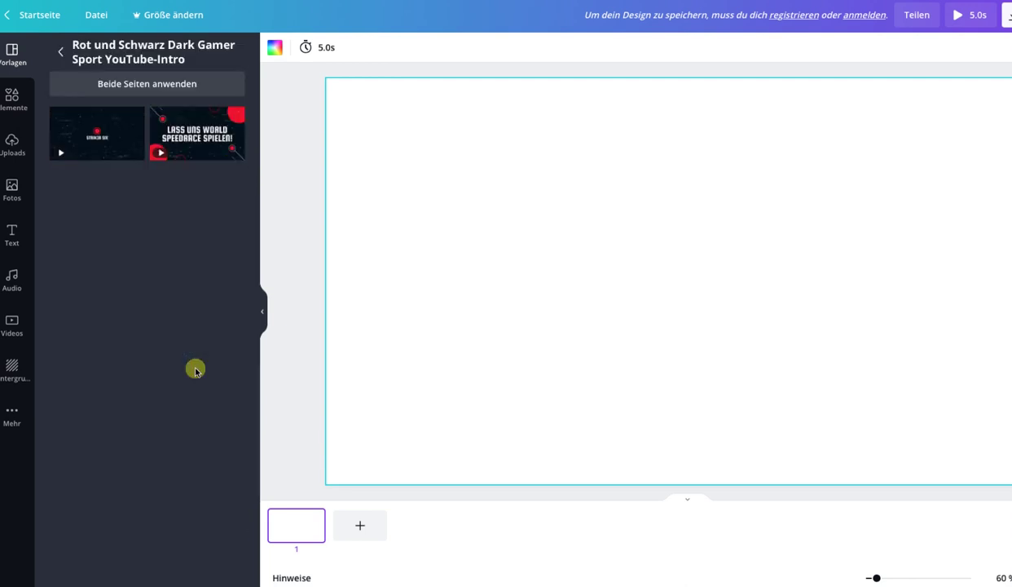
{"action": "mouse_move", "coordinate": [115, 158]}
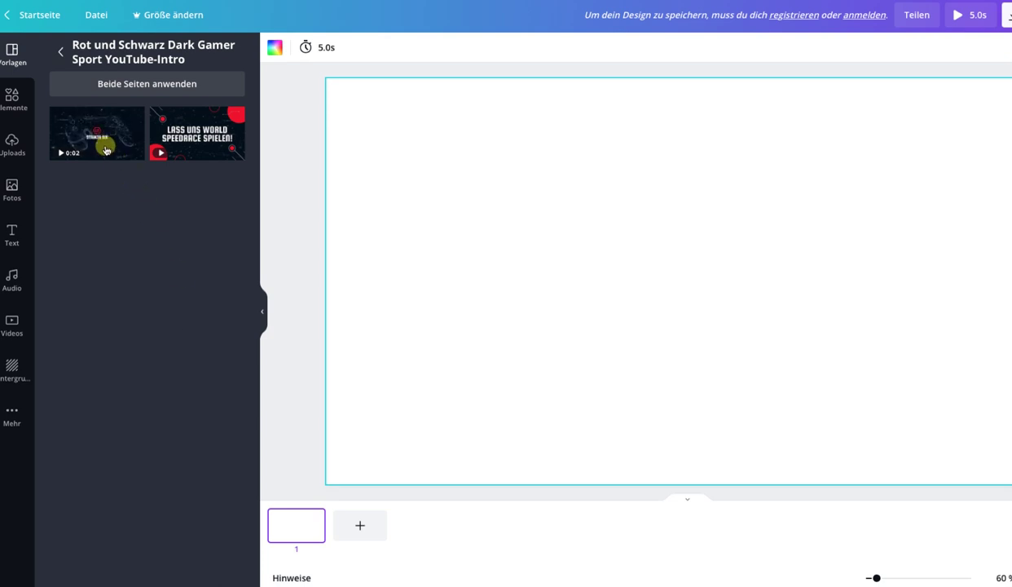
{"action": "left_click", "coordinate": [106, 148]}
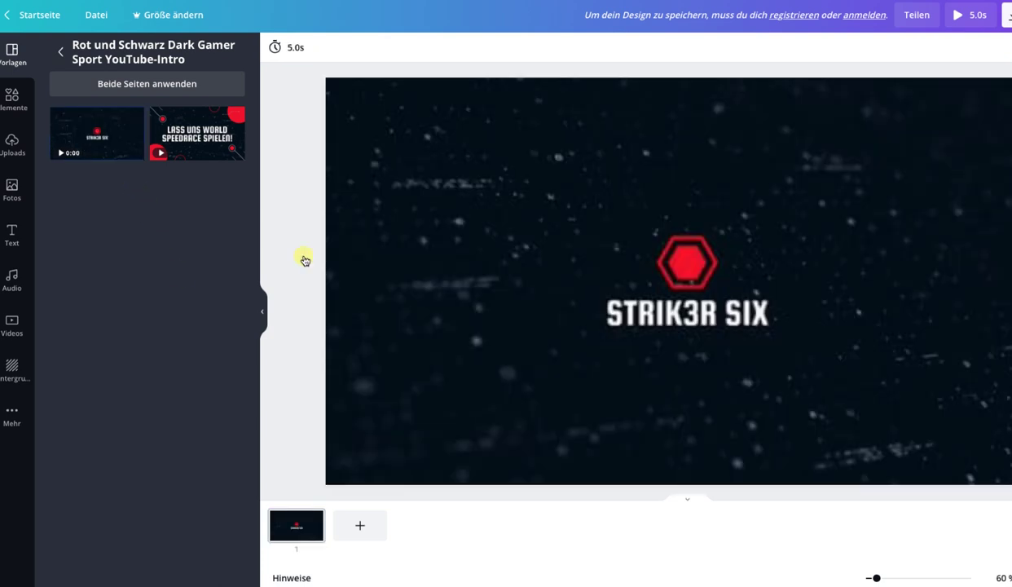
- Select the STRIK3R SIX title text and play a preview of the intro
{"action": "left_click", "coordinate": [662, 289]}
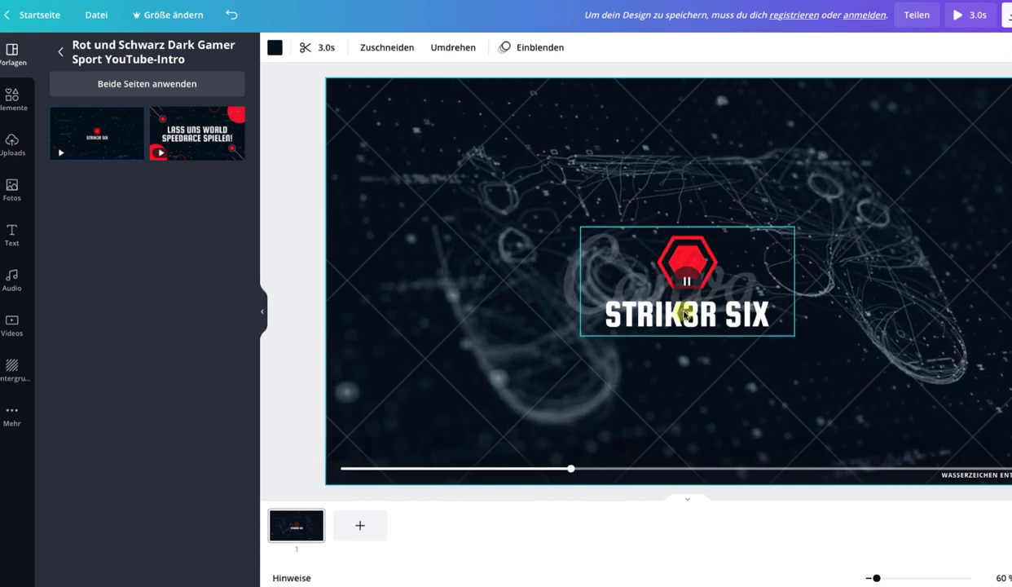
{"action": "left_click", "coordinate": [685, 313]}
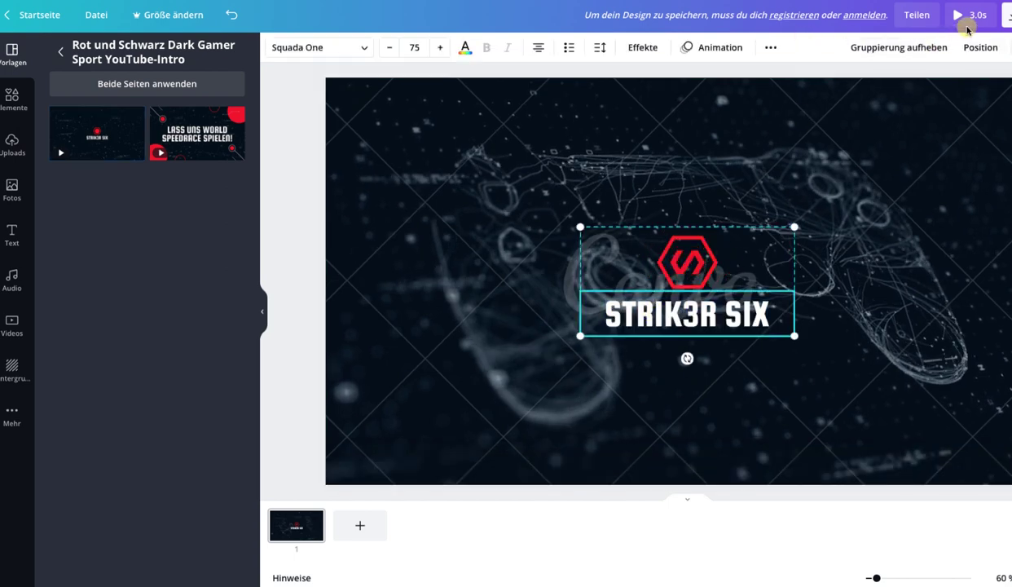
{"action": "left_click", "coordinate": [967, 27]}
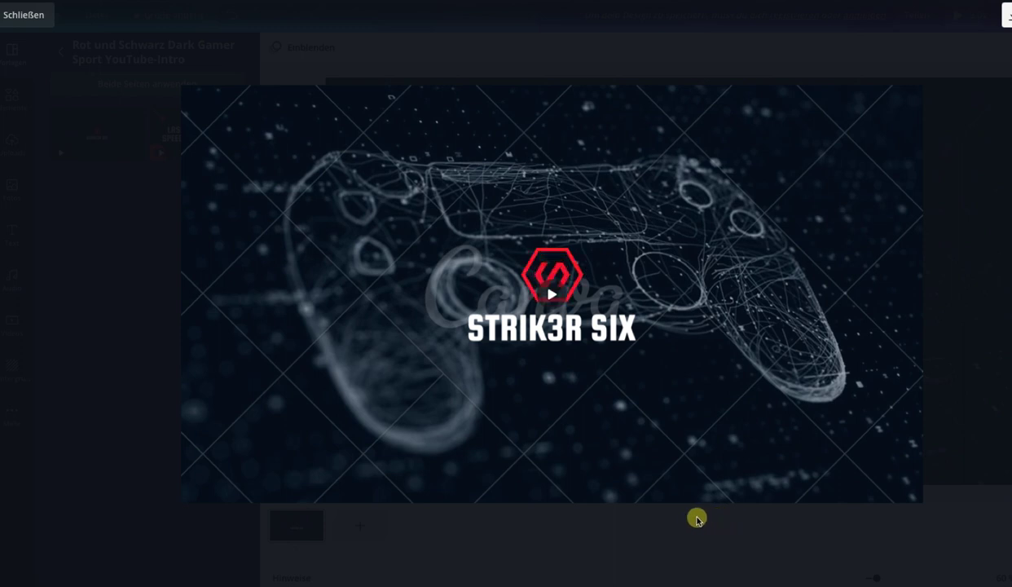
{"action": "left_click", "coordinate": [835, 59]}
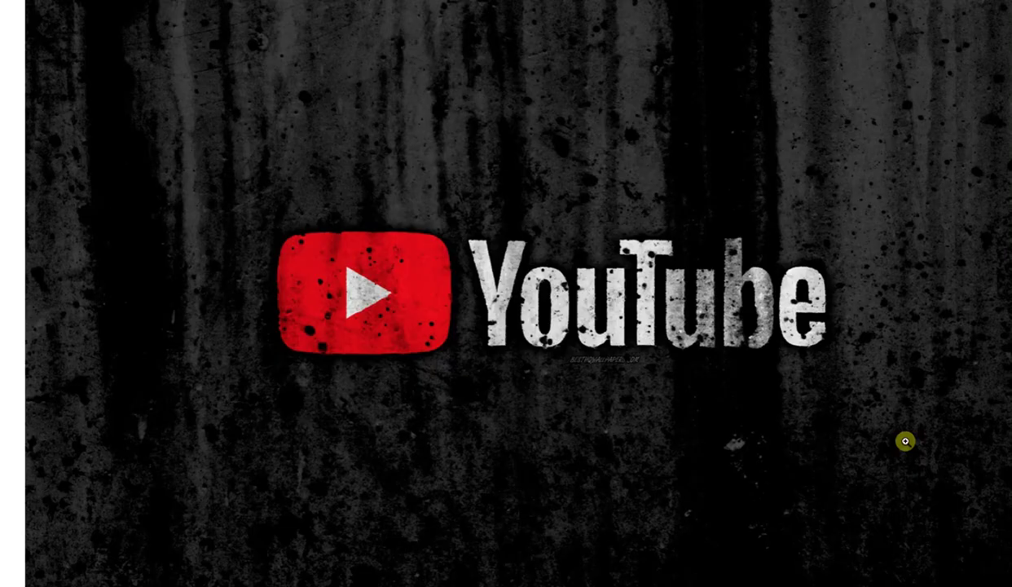